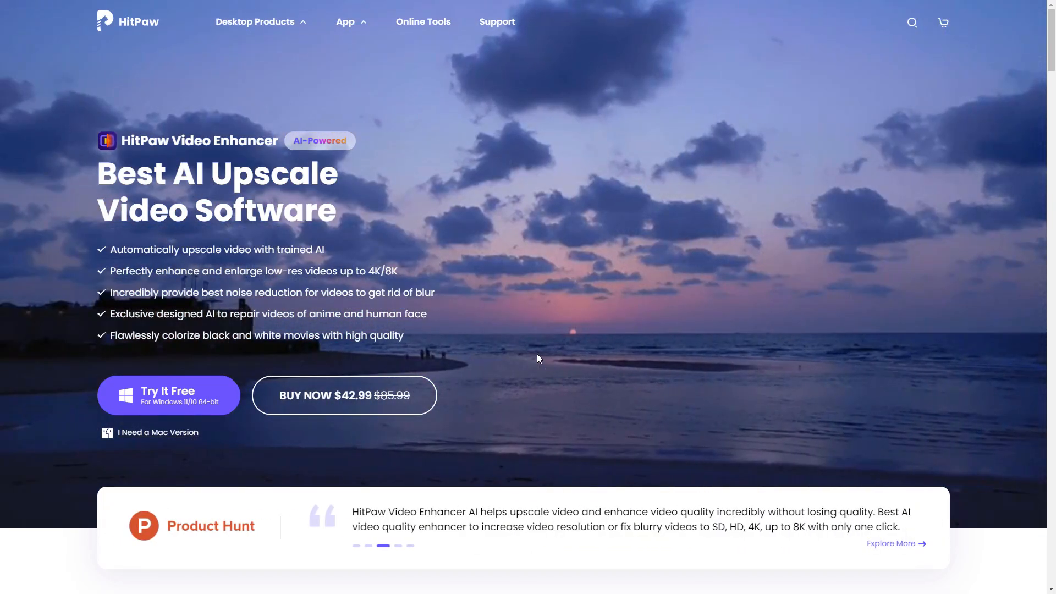
# Start the free Windows trial download from the HitPaw Video Enhancer page
pyautogui.click(200, 395)
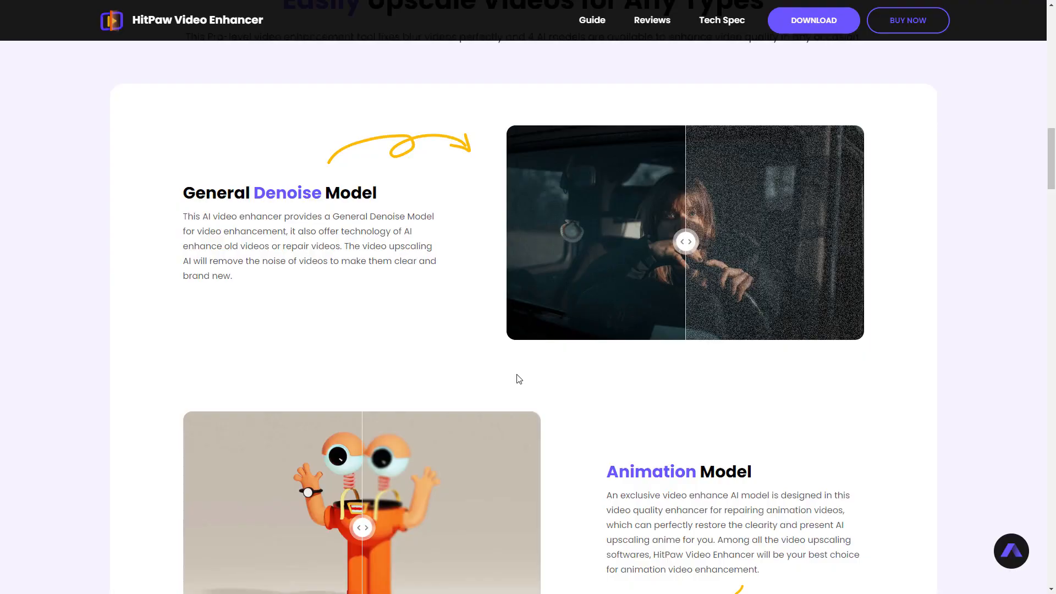
pyautogui.scroll(-4, 626, 434)
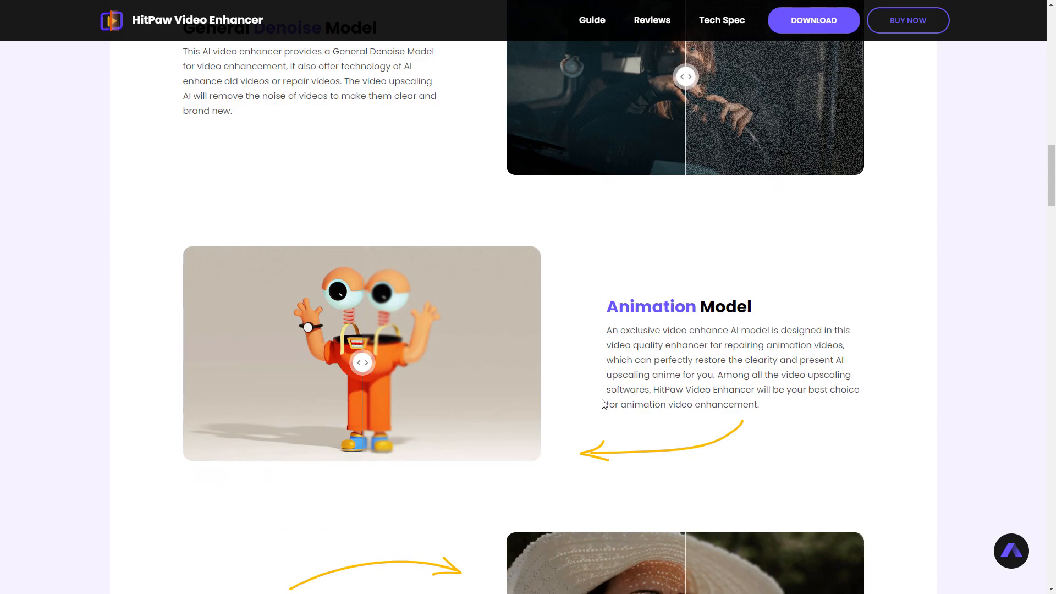
pyautogui.scroll(-6, 602, 405)
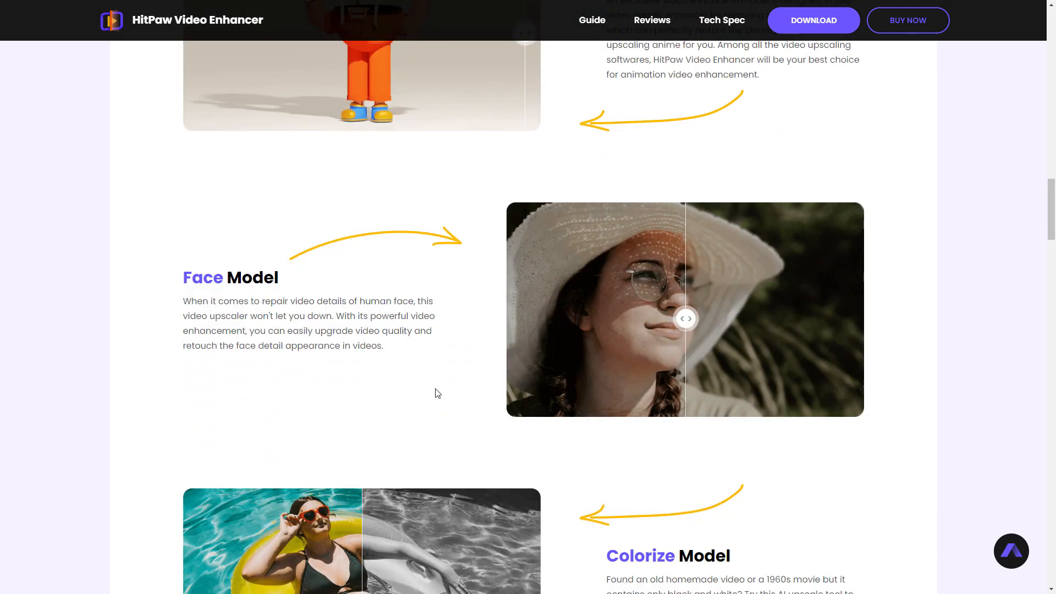
pyautogui.scroll(-2, 437, 393)
pyautogui.moveTo(362, 462); pyautogui.dragTo(542, 496)
pyautogui.scroll(-2, 635, 495)
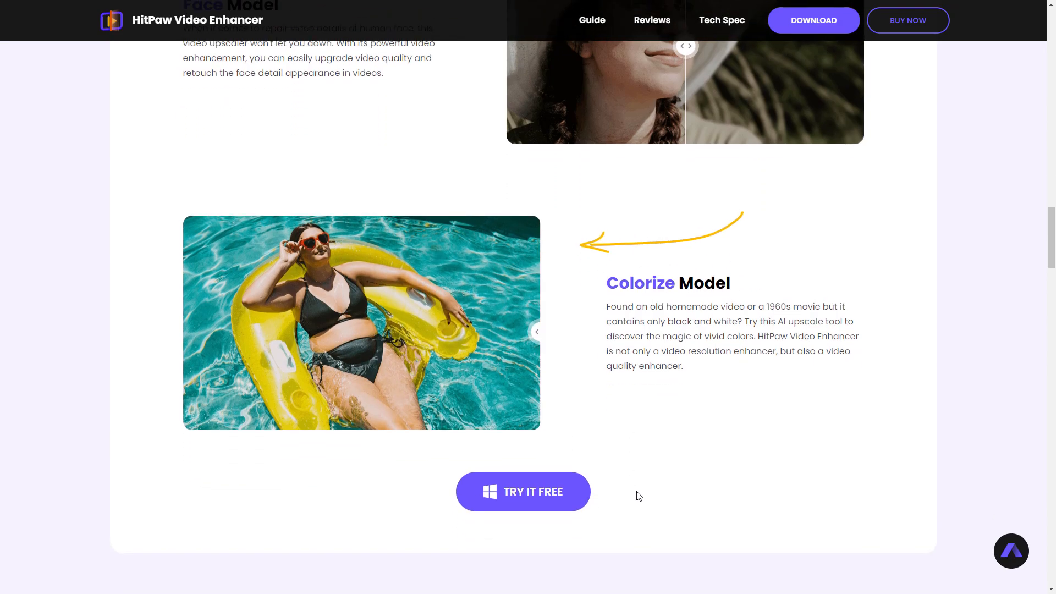
pyautogui.scroll(6, 643, 479)
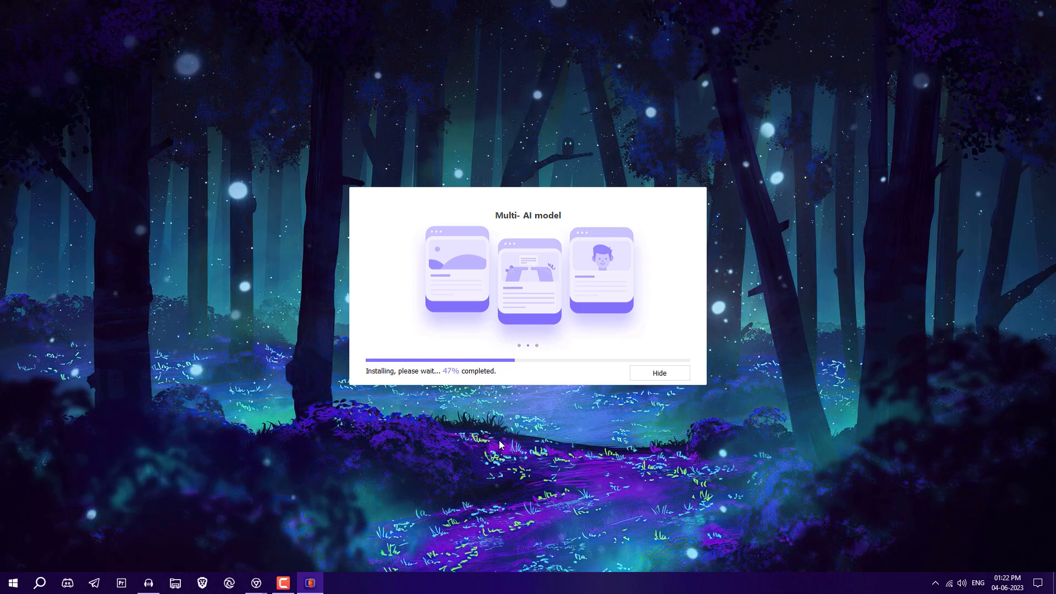
# Launch the newly installed HitPaw Video Enhancer to its empty import screen
pyautogui.click(514, 317)
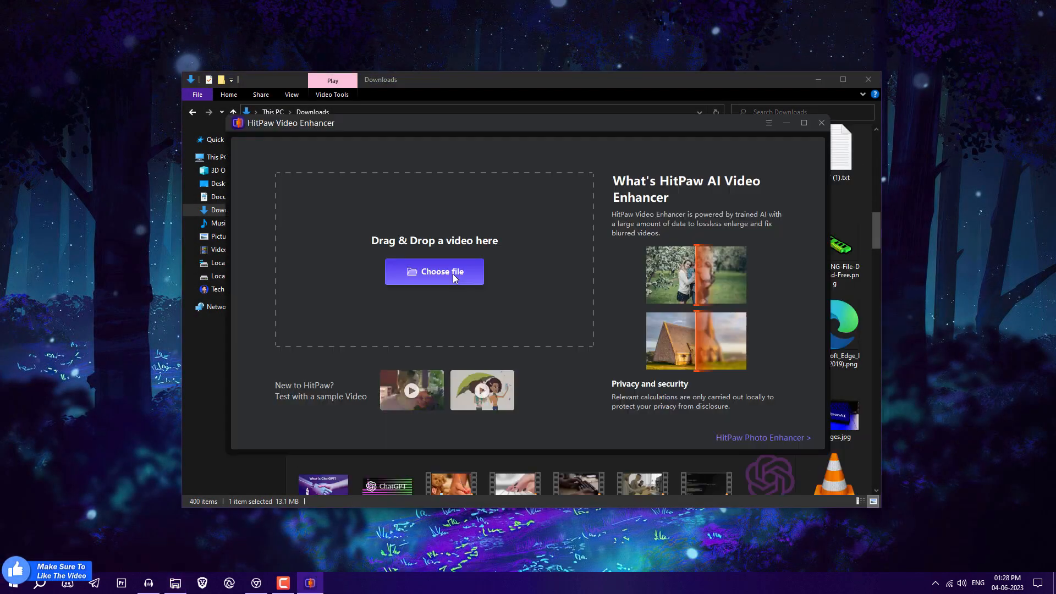
# Import Windows 11 demo (2).mp4 from Downloads for 1080p-to-4K upscaling with the Quality model
pyautogui.click(452, 273)
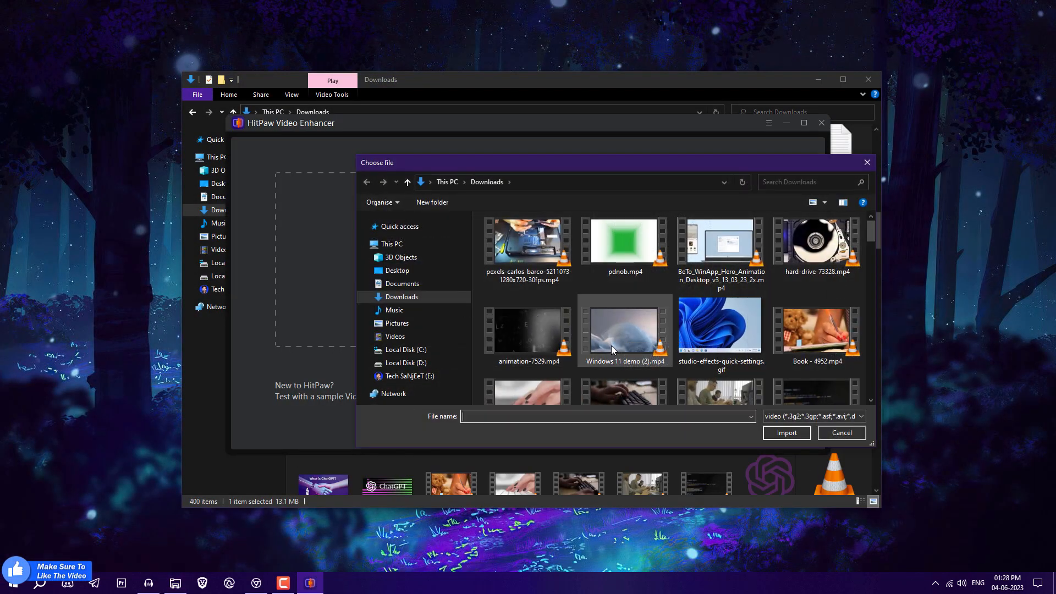
pyautogui.doubleClick(611, 345)
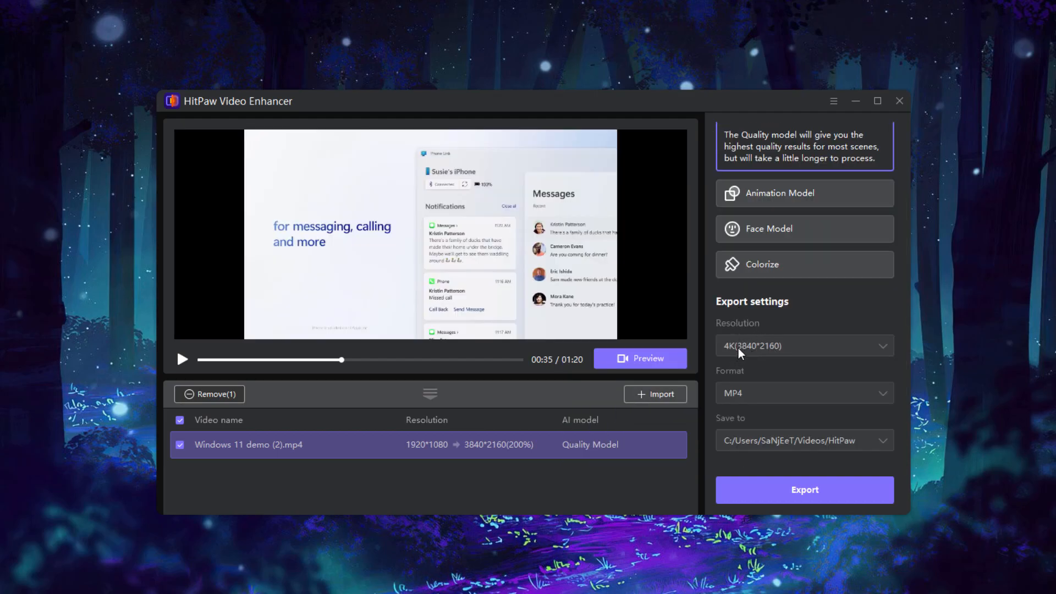
# Keep 4K resolution and MP4 format, then export the video until it shows Completed
pyautogui.click(738, 349)
pyautogui.click(764, 394)
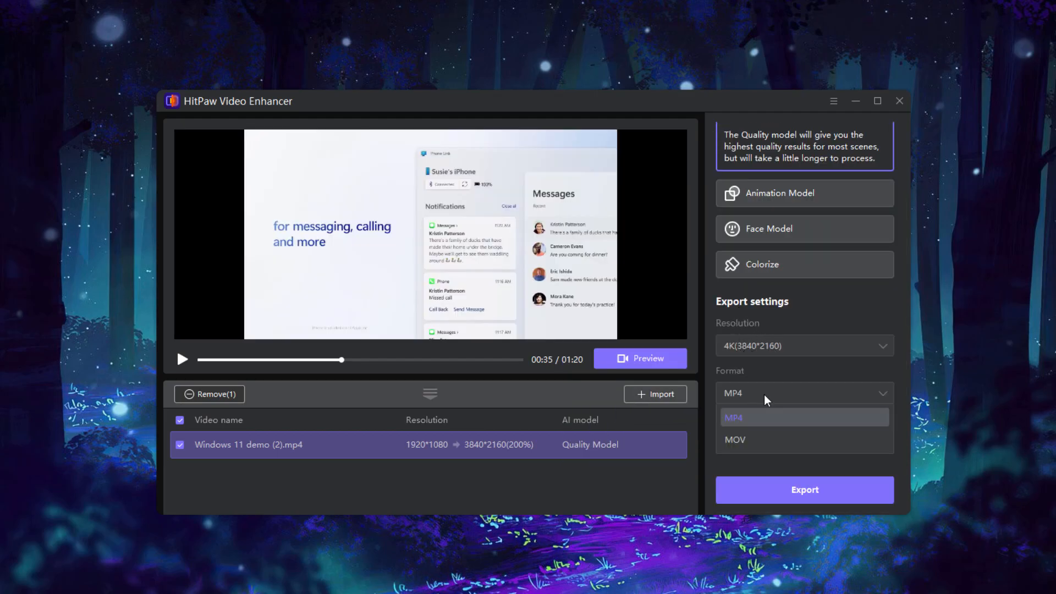
pyautogui.click(758, 418)
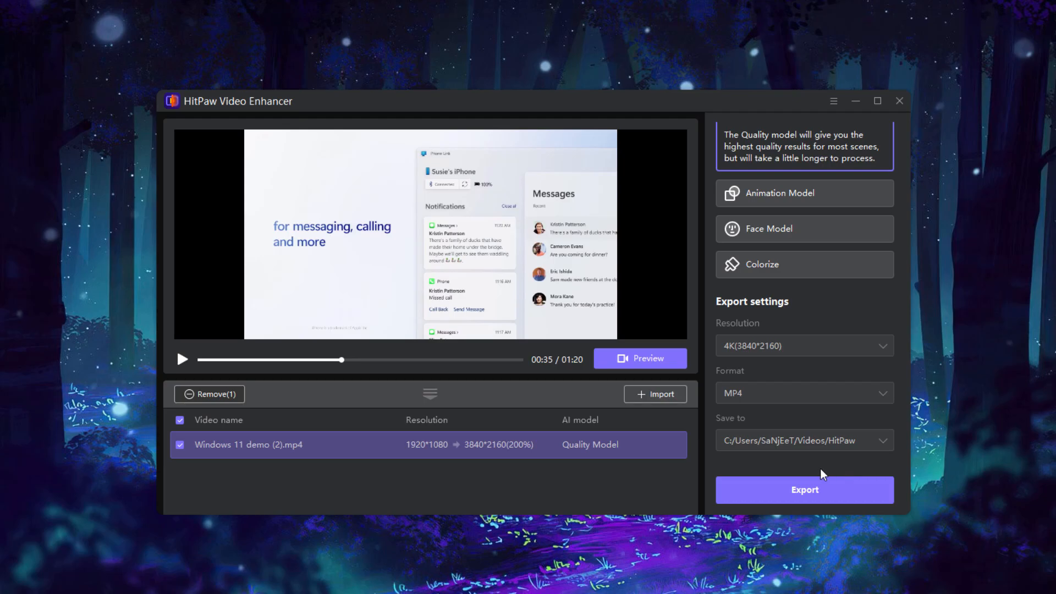
pyautogui.click(812, 496)
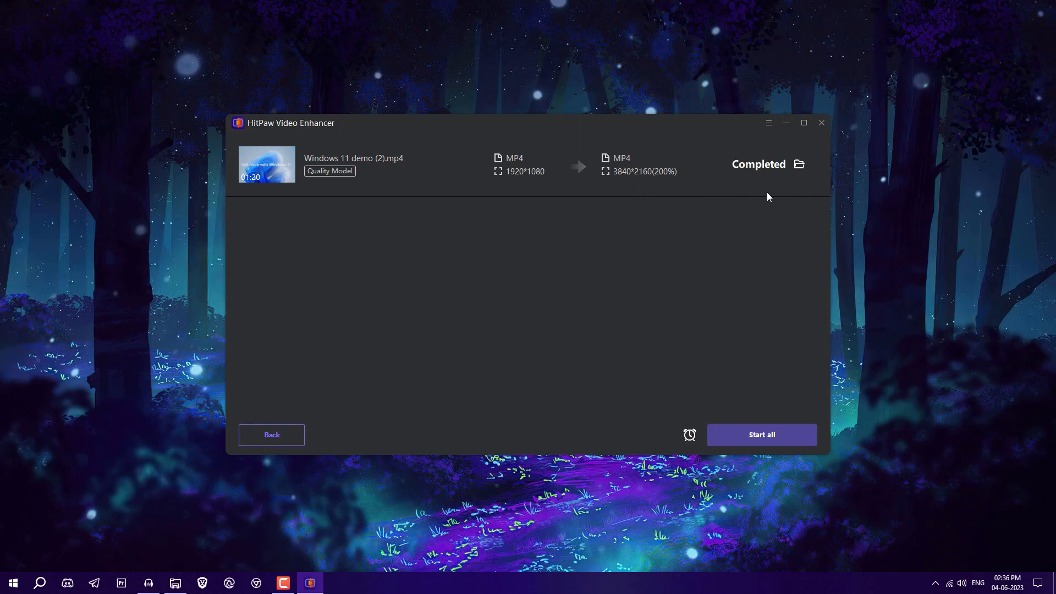
# Show the HitPaw output folder and play the exported Windows 11 demo MP4 fullscreen in VLC
pyautogui.click(799, 164)
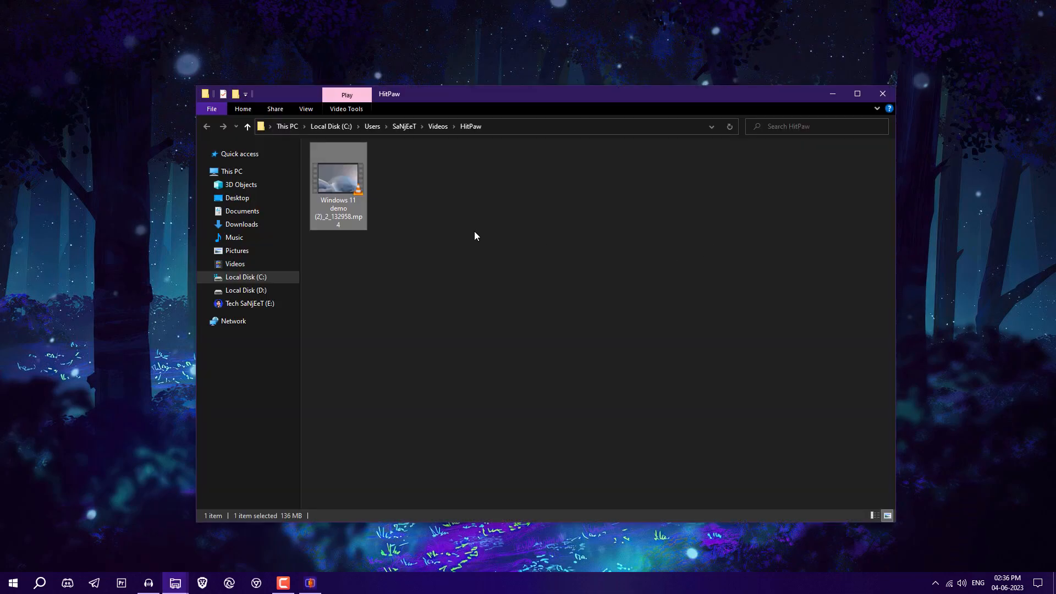
pyautogui.moveTo(338, 178)
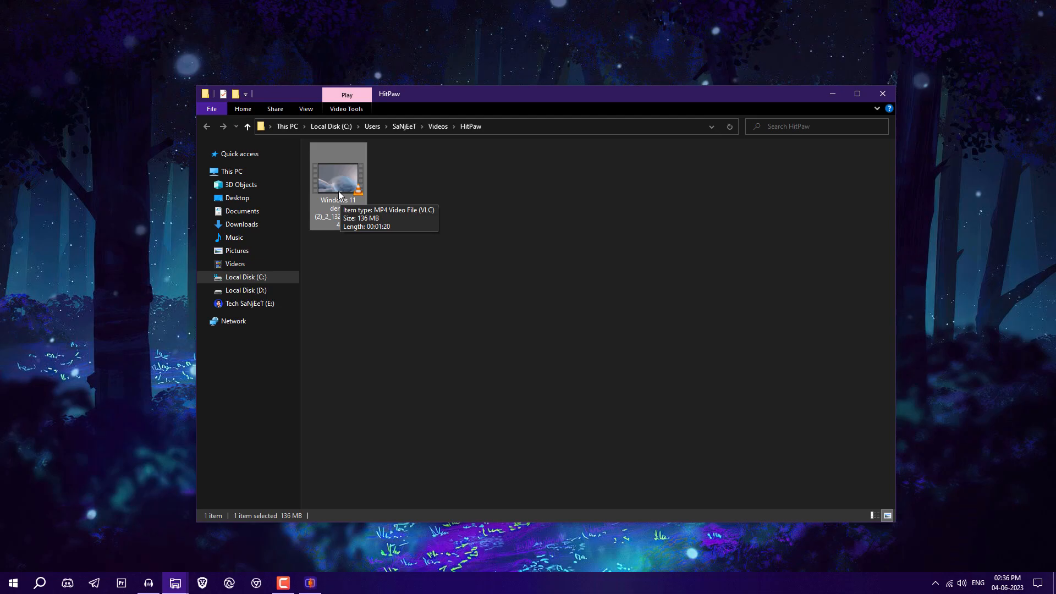
pyautogui.doubleClick(340, 195)
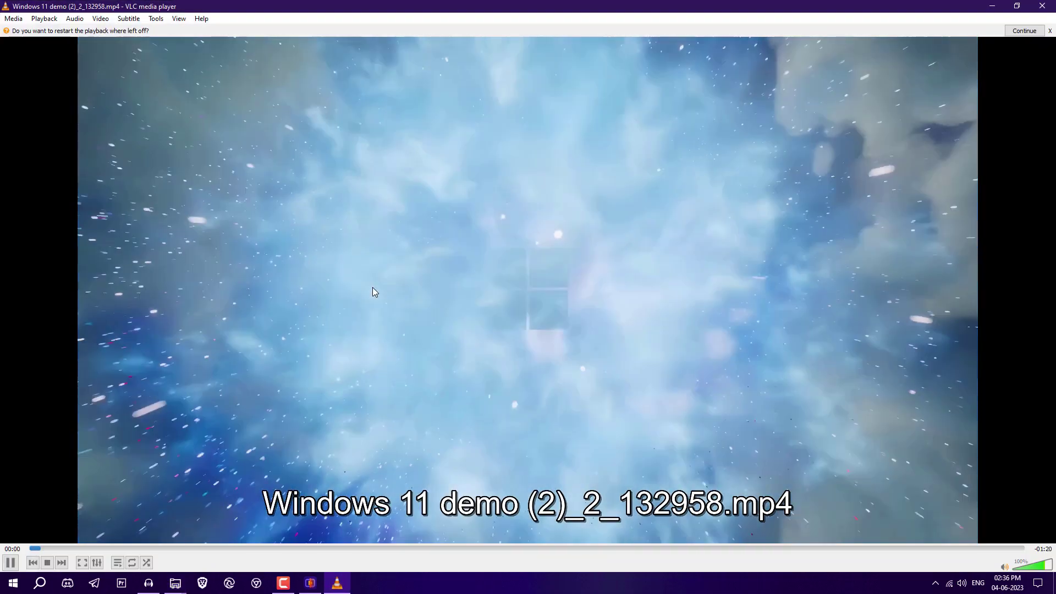
pyautogui.doubleClick(372, 288)
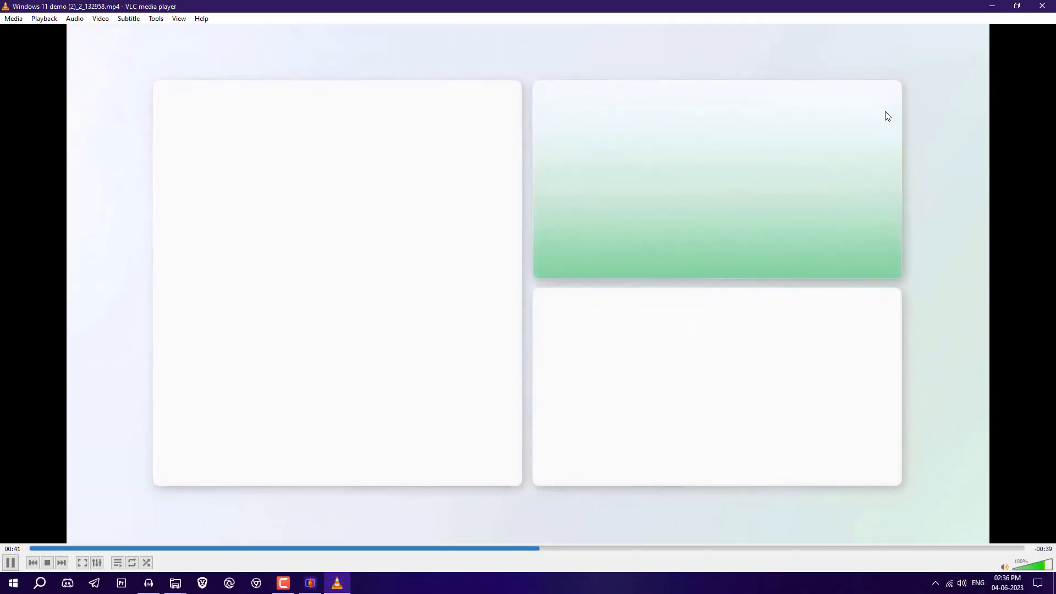
pyautogui.click(1046, 7)
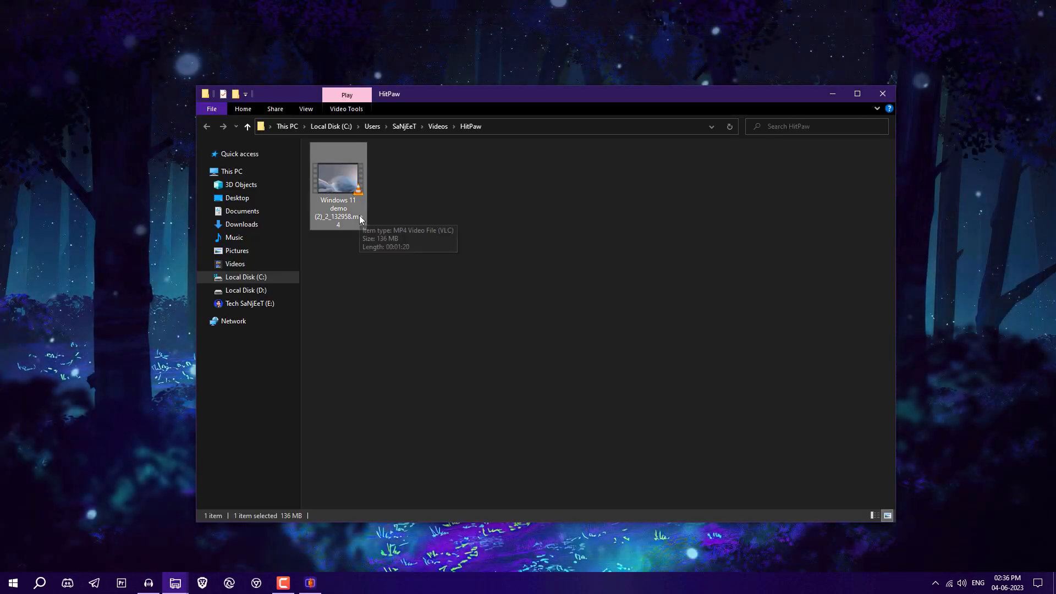
# View the exported MP4's Details properties confirming a 3840×2160 frame size
pyautogui.rightClick(348, 193)
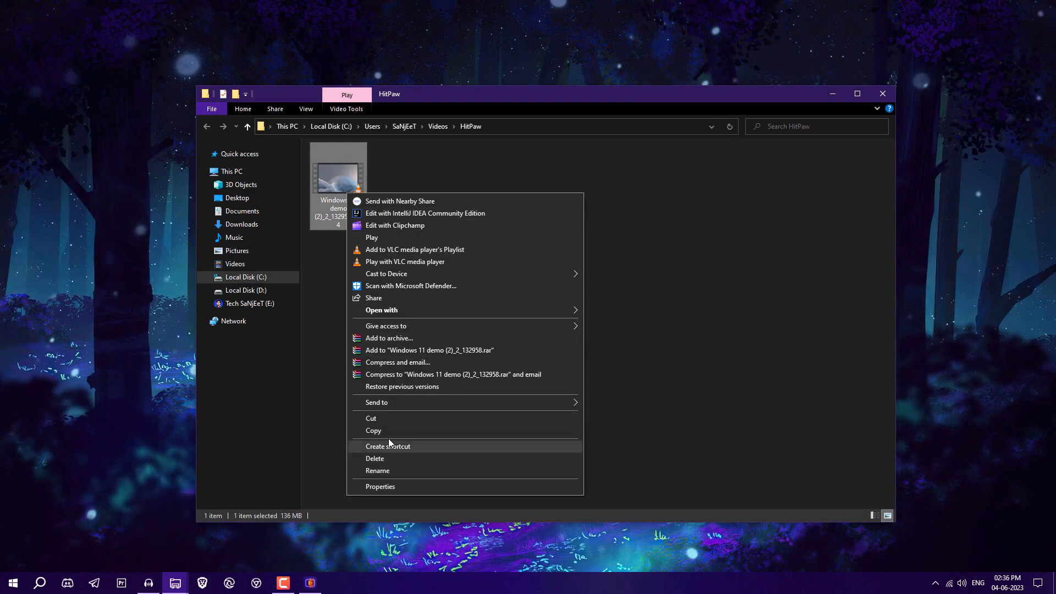
pyautogui.click(391, 487)
pyautogui.click(421, 219)
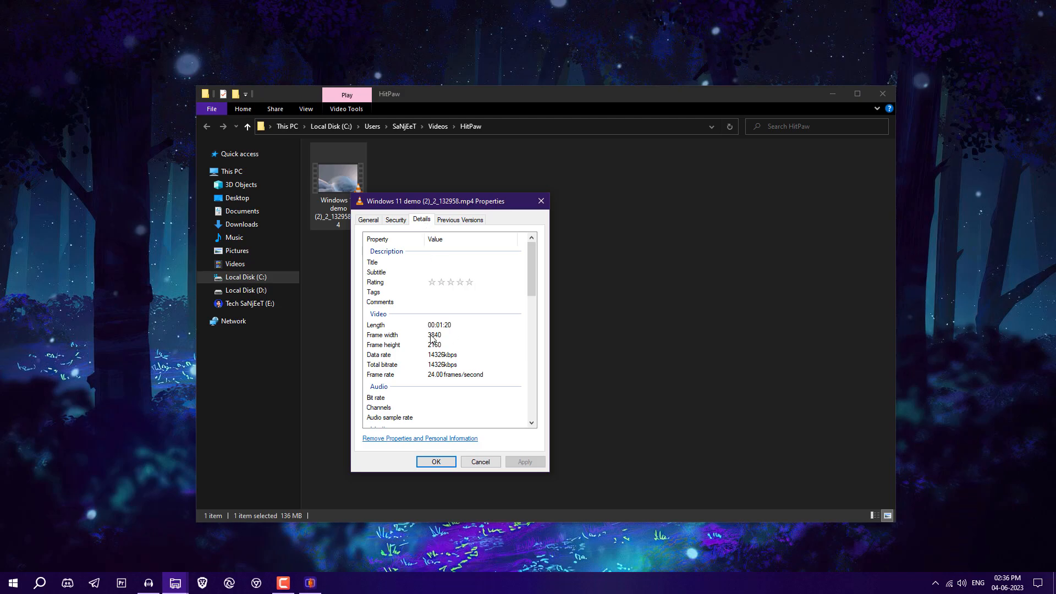